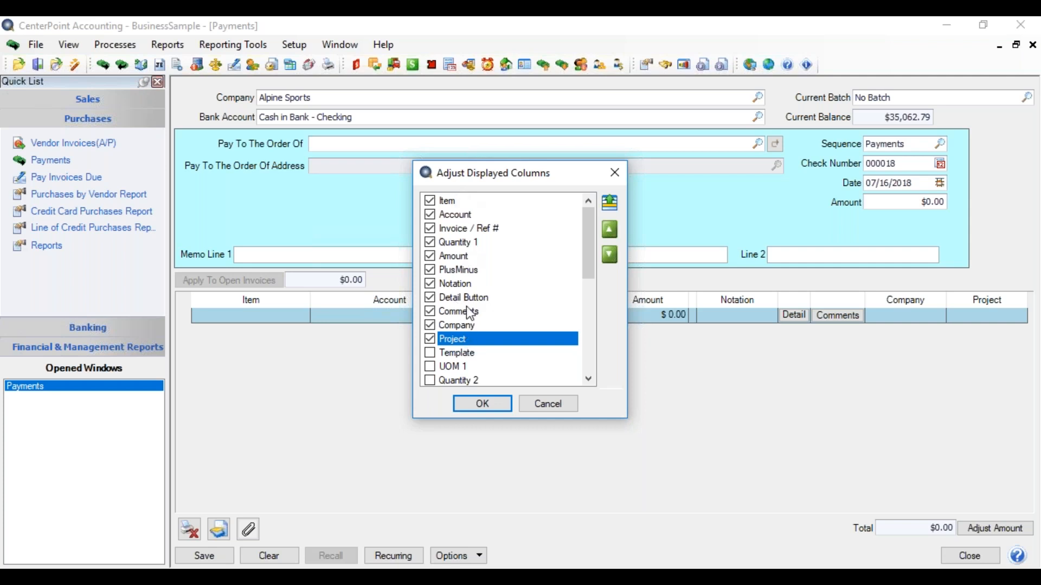
- Move the Notation column up so that it directly follows Invoice / Ref # in the column order
click(461, 284)
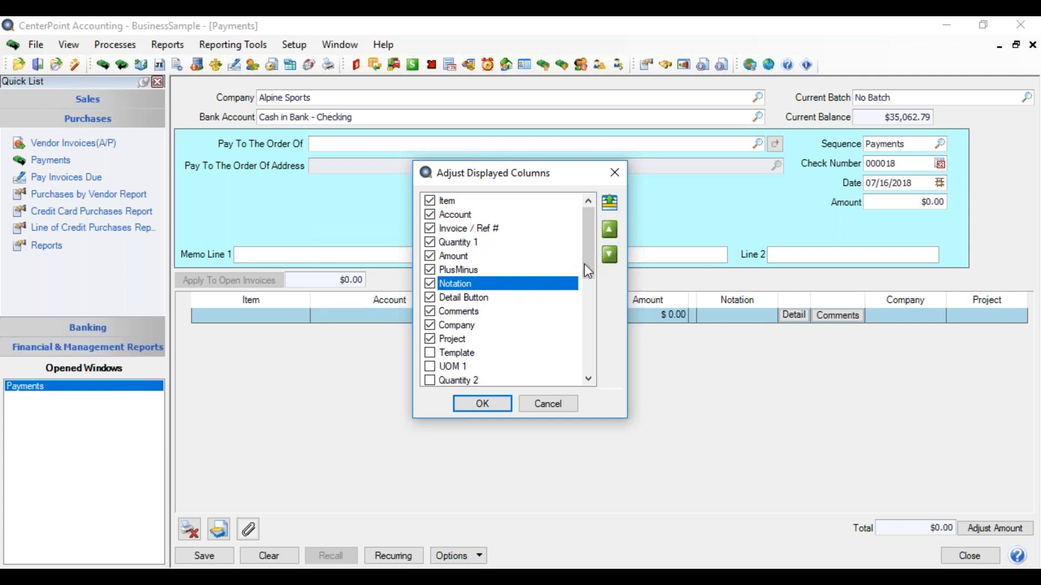
click(608, 227)
click(608, 228)
click(608, 228)
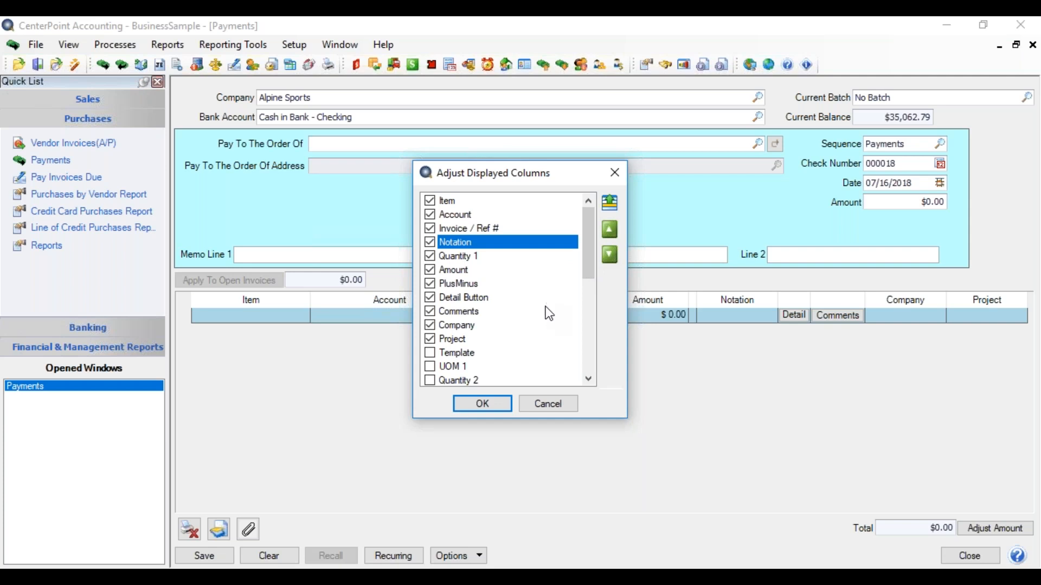
- Hide the Company and Project columns, and show Profit Center and Associated Account grouped with the other checked columns
click(431, 325)
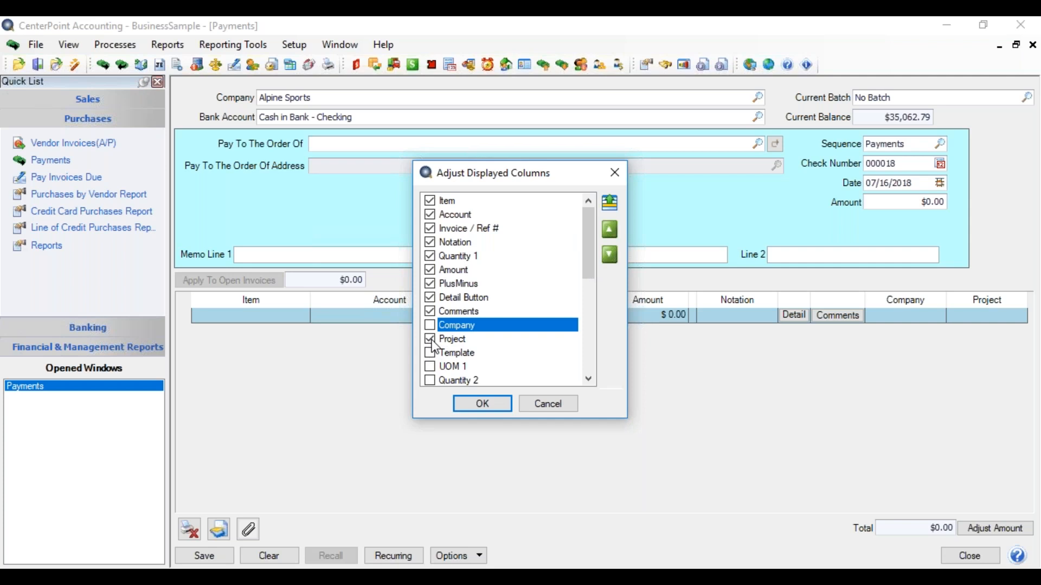
click(431, 341)
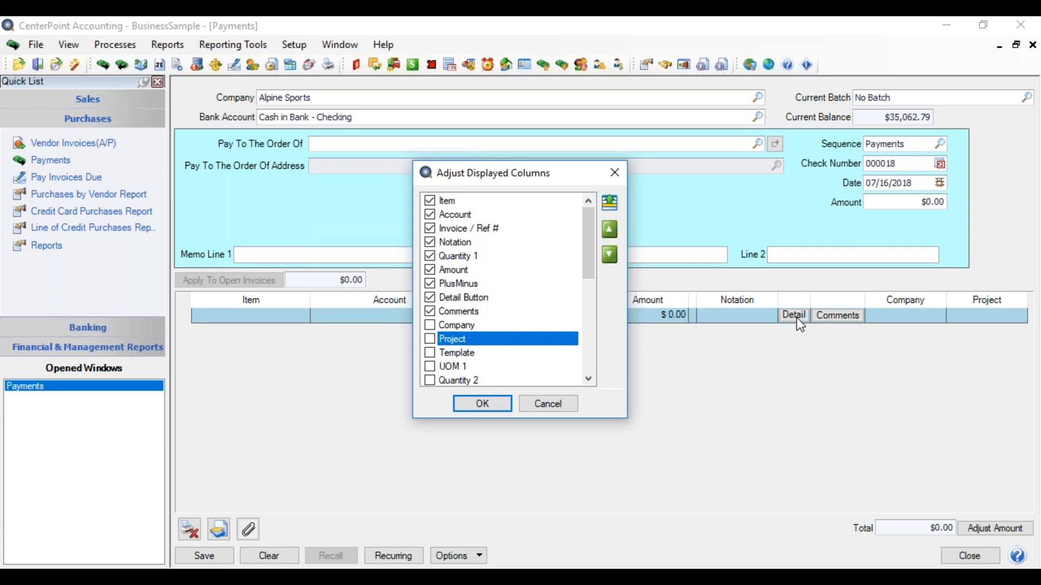
drag(587, 251, 599, 300)
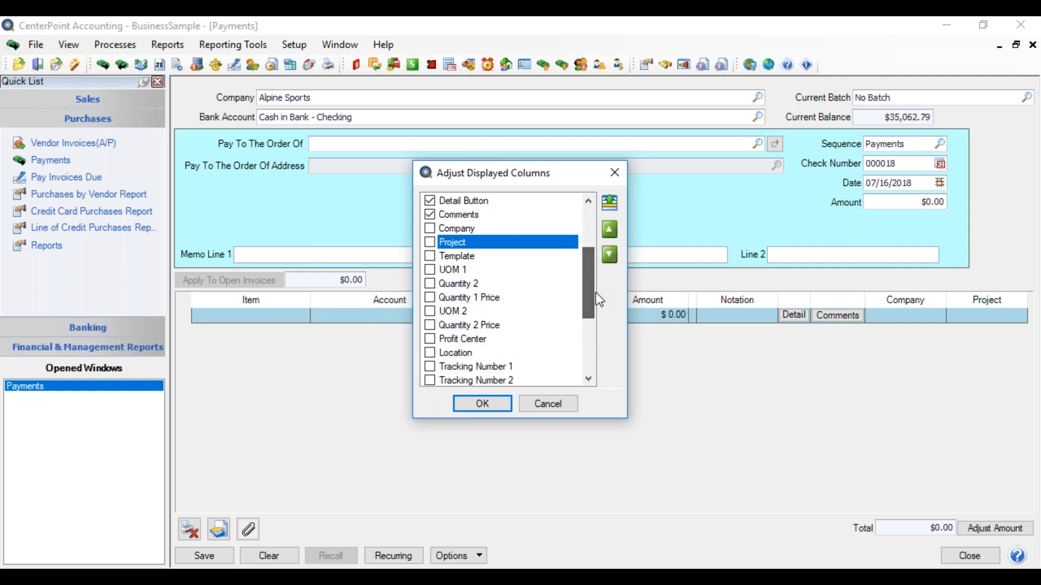
click(431, 340)
drag(588, 314, 597, 343)
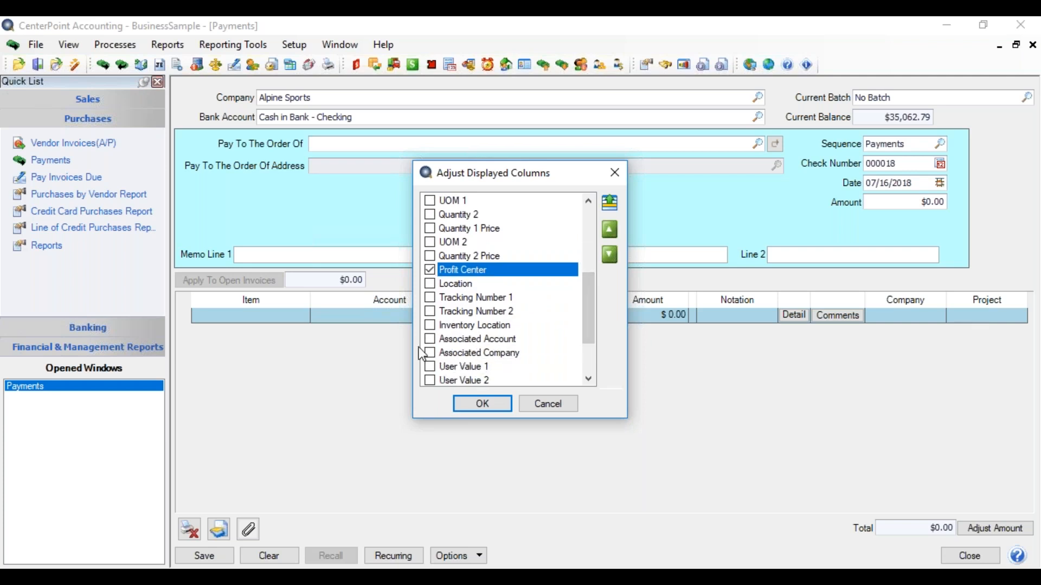
click(430, 340)
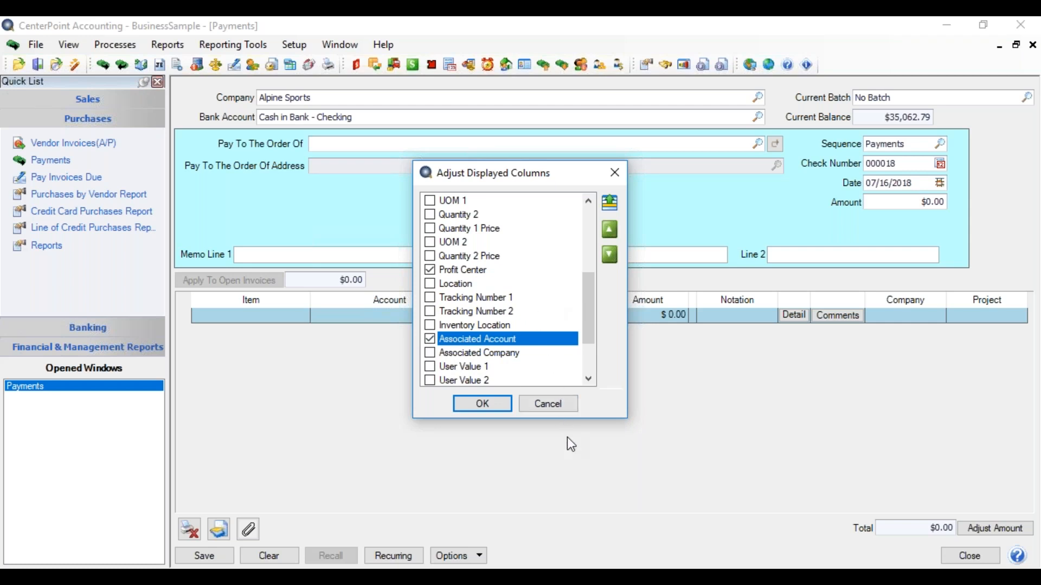
click(610, 206)
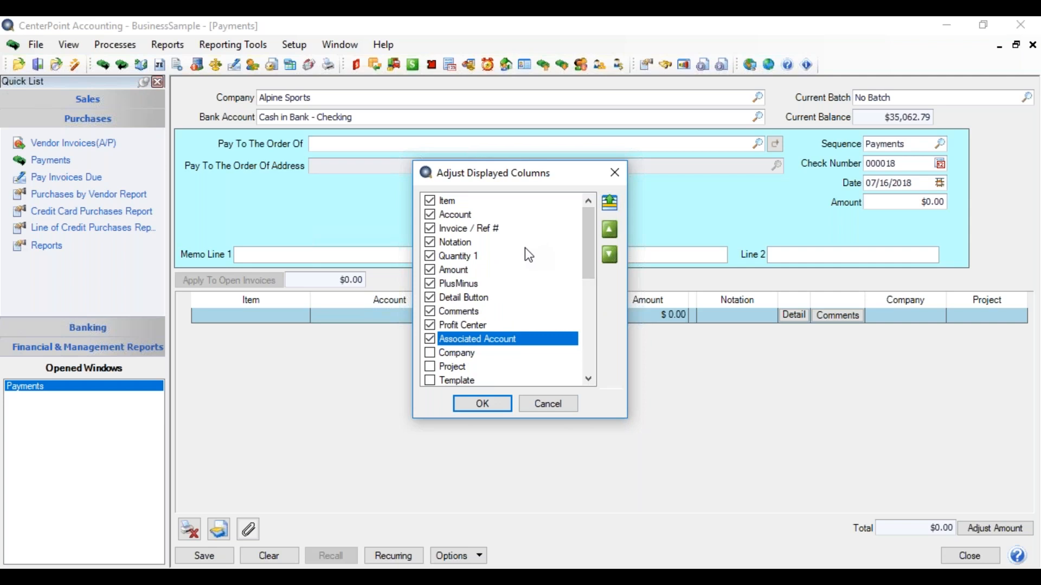
- Move the Profit Center column directly below Notation and apply the column layout to the payment detail grid
click(471, 325)
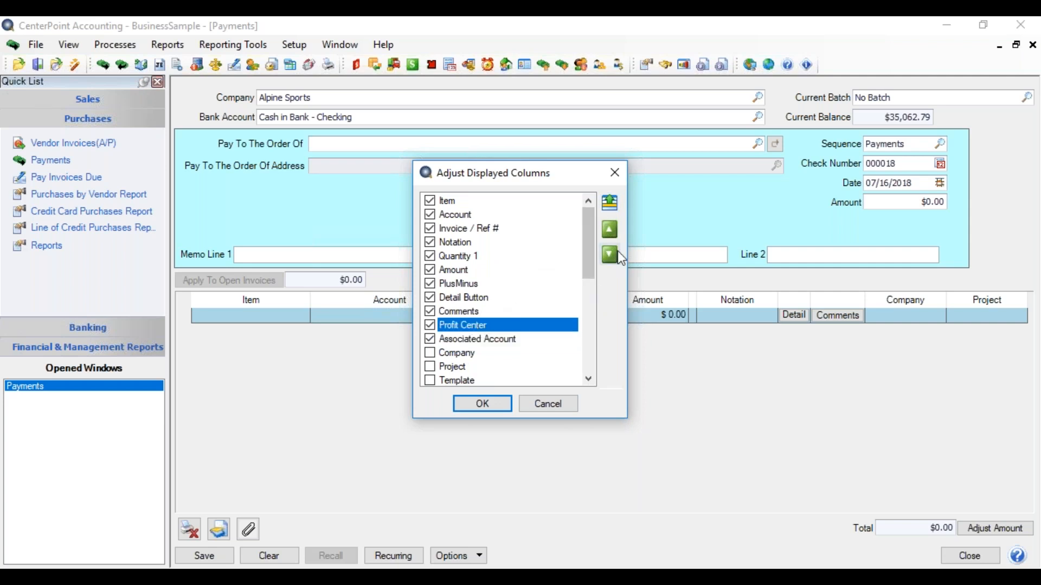
click(613, 228)
click(613, 229)
click(614, 228)
click(614, 228)
click(614, 229)
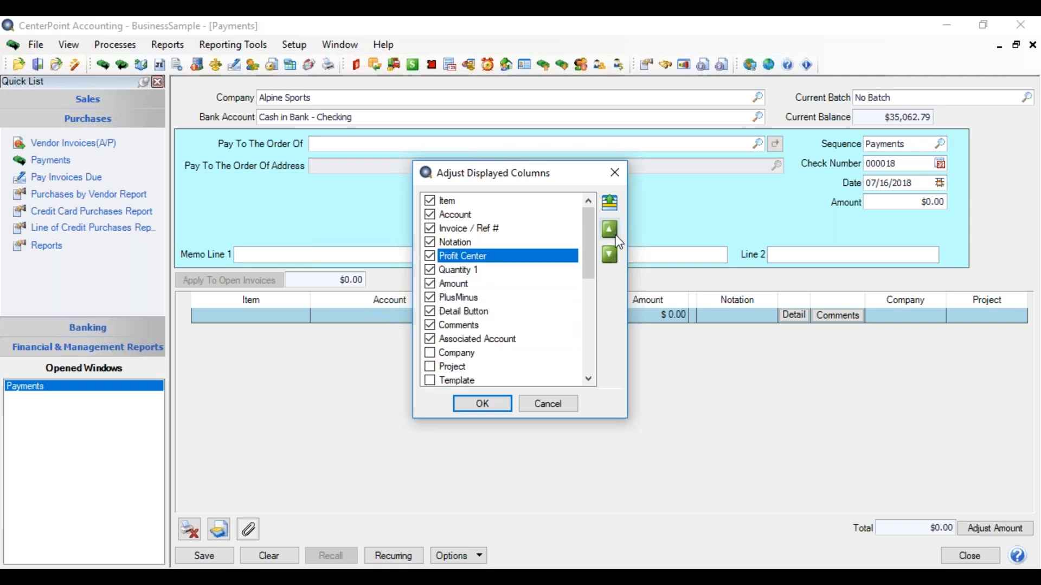
click(492, 405)
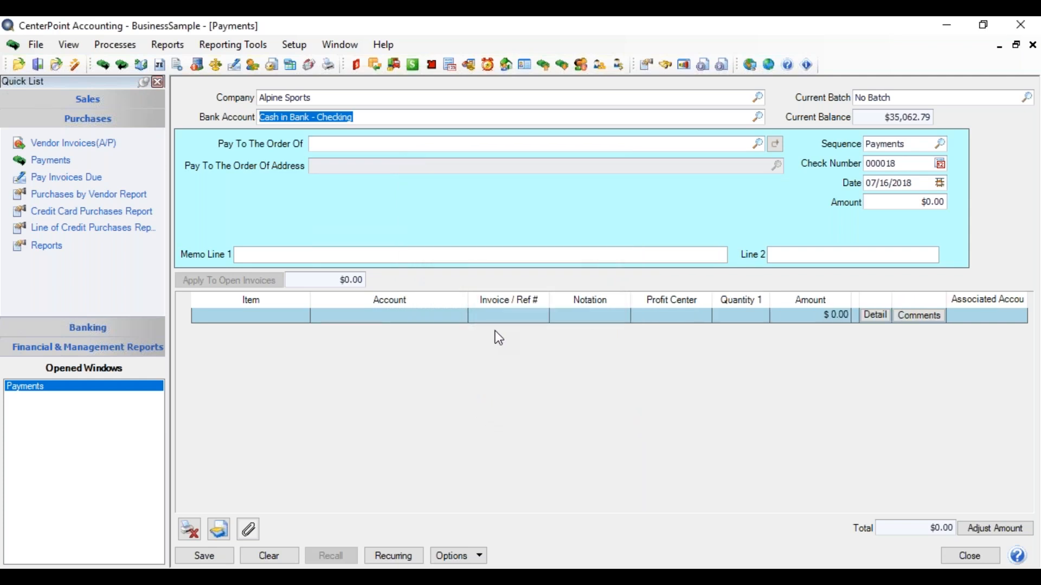
- Set the payee to Repair Pros and agree to clear the current transaction's information
click(341, 144)
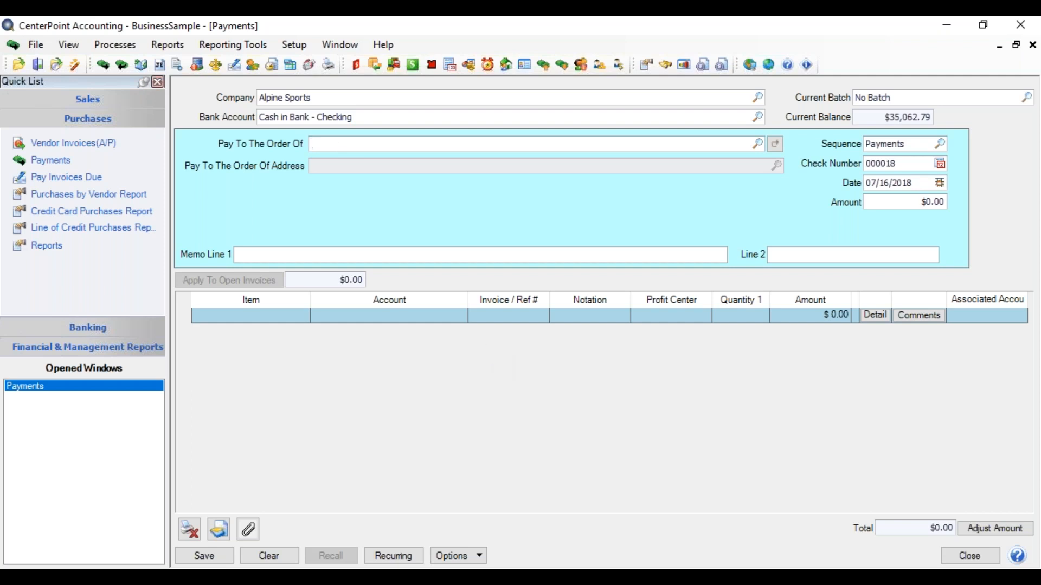
text(rep)
key(Tab)
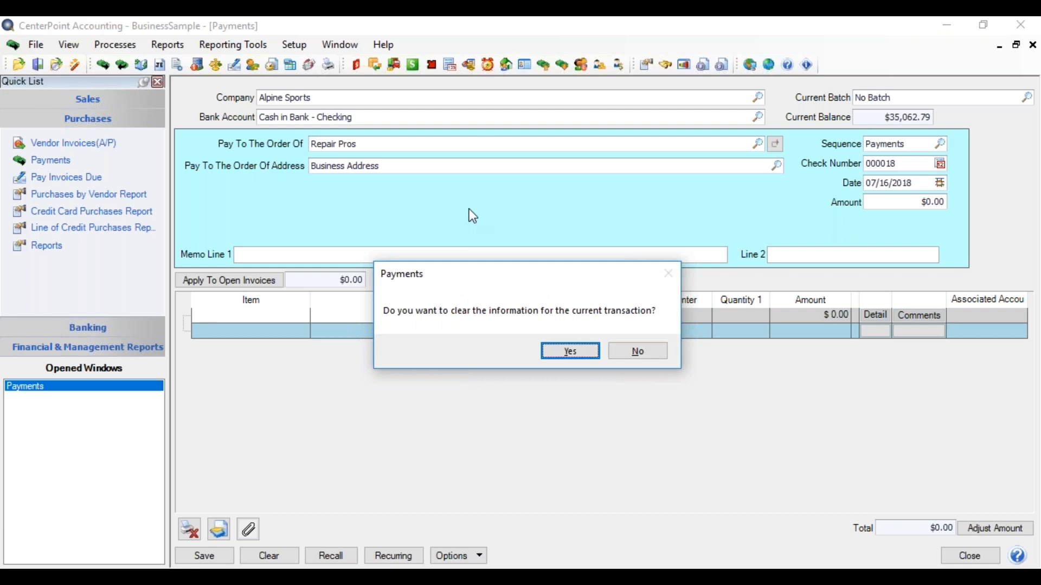
click(554, 348)
- Assign the Repairs Expense account to the first payment detail line
click(314, 322)
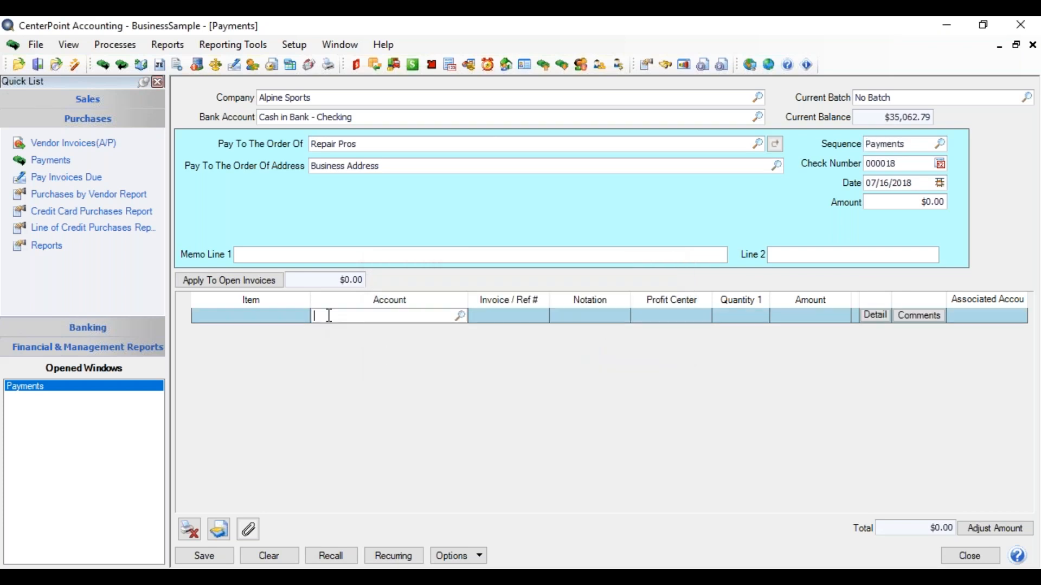
text(rep)
key(Tab)
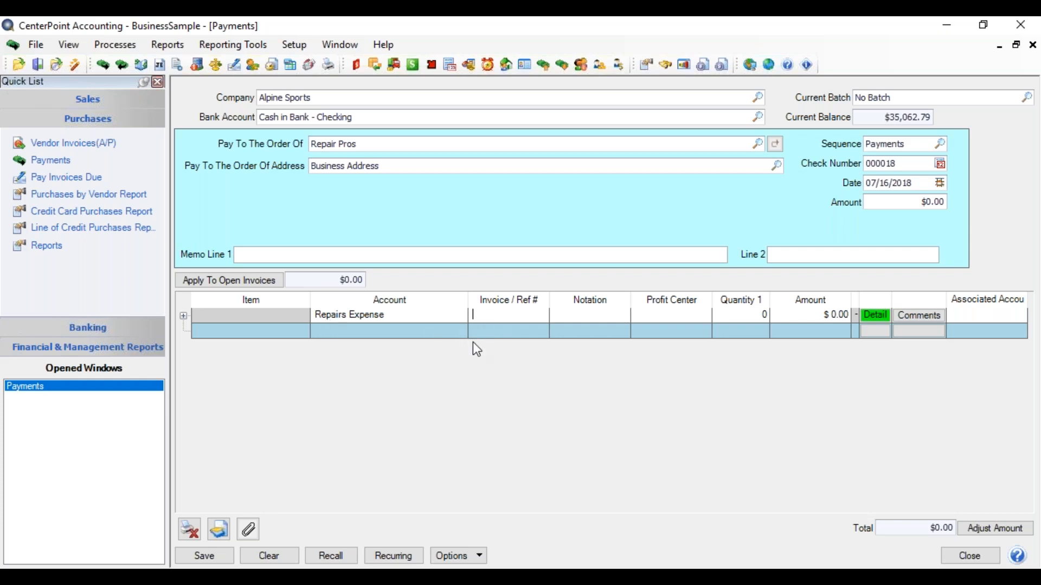
- Turn on Repeat Previous Value for the Invoice / Ref # column and enter 358835 on the Repairs Expense line
right_click(483, 329)
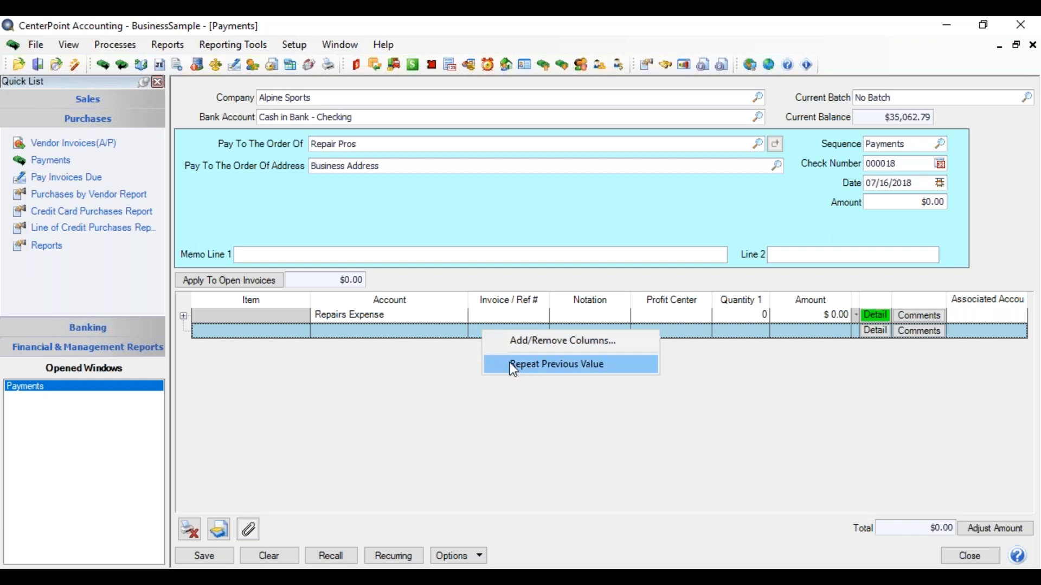
click(514, 370)
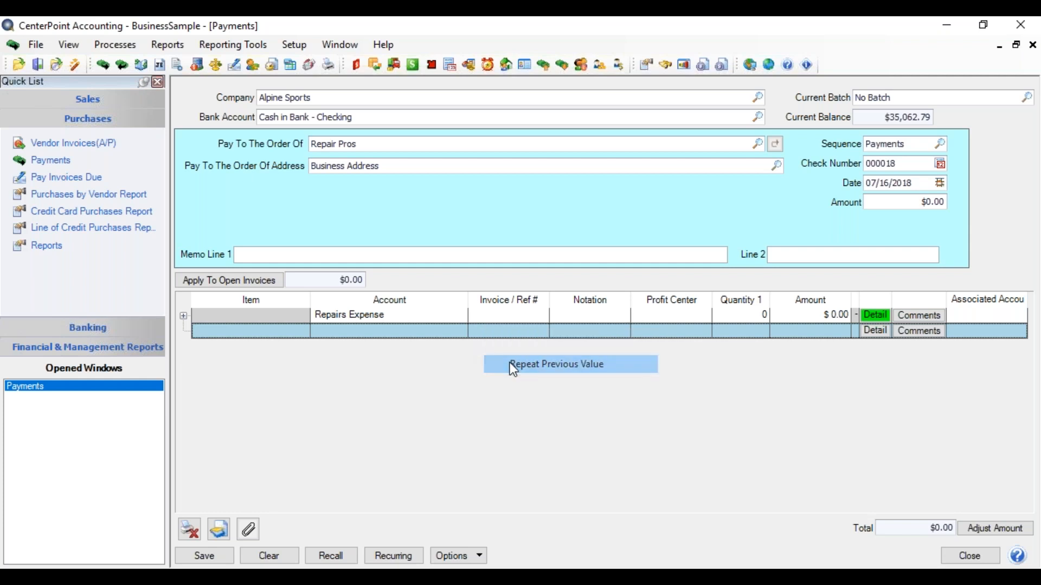
click(492, 314)
text(358835)
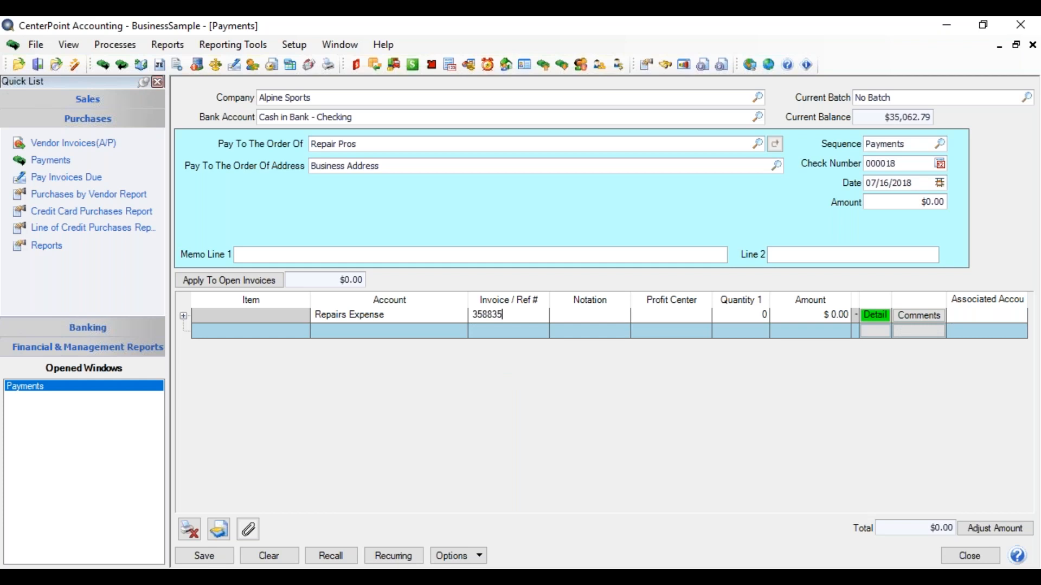
- Enter the notation "tire repair" and the profit center Biking Equipment on the Repairs Expense line
key(Tab)
text(tire repair)
key(Tab)
text(bik)
key(Tab)
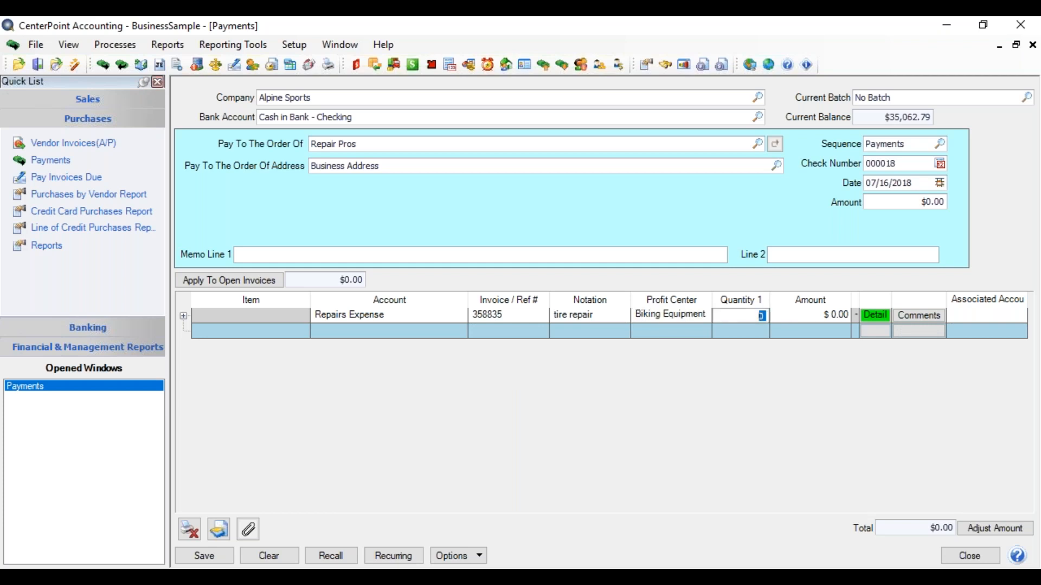
- Set the Repairs Expense line's amount to $95.00 and its associated account to 2017 SUV
key(Tab)
text(95)
key(Tab)
key(Tab)
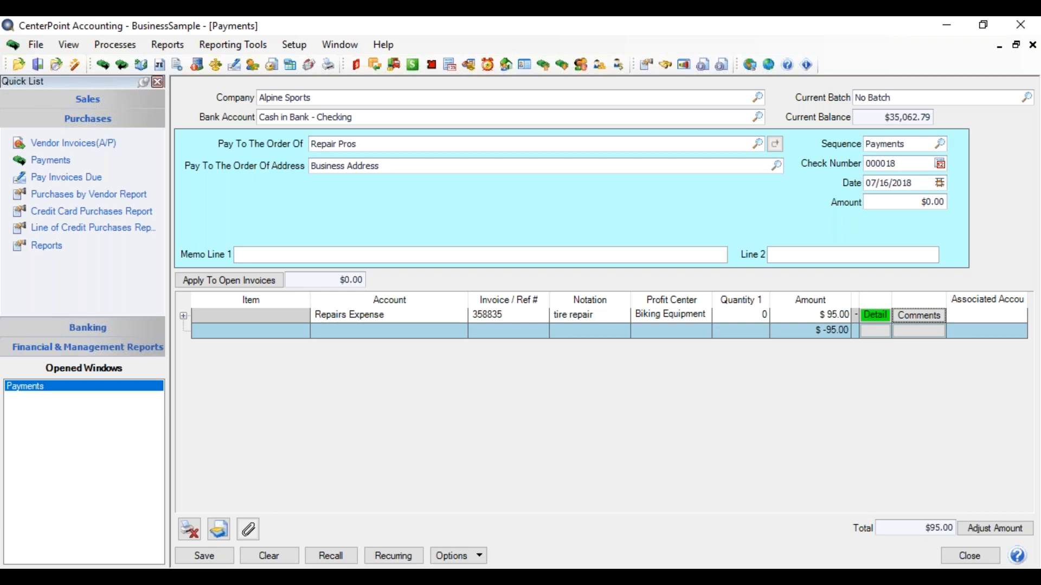
key(Tab)
text(2)
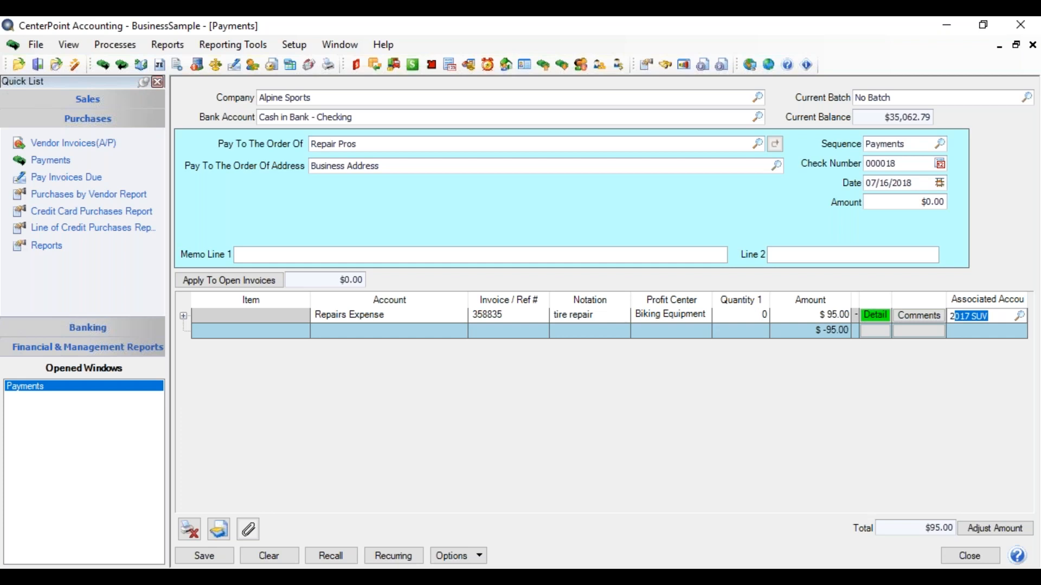
key(Tab)
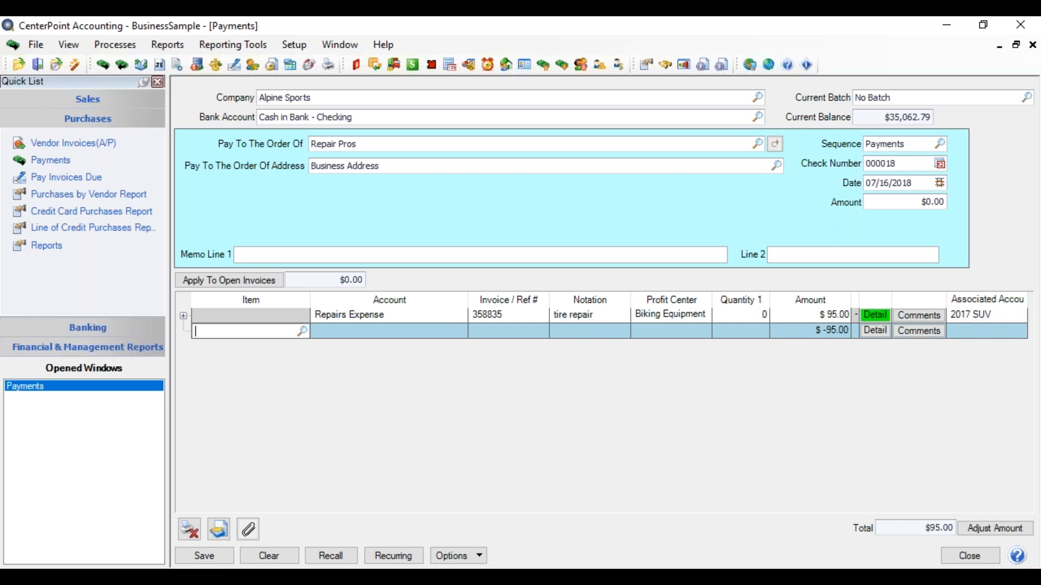
- Add a second detail line for the Gas & Oil account with the profit center Biking Equipment, keeping the repeated invoice reference
key(Tab)
text(G)
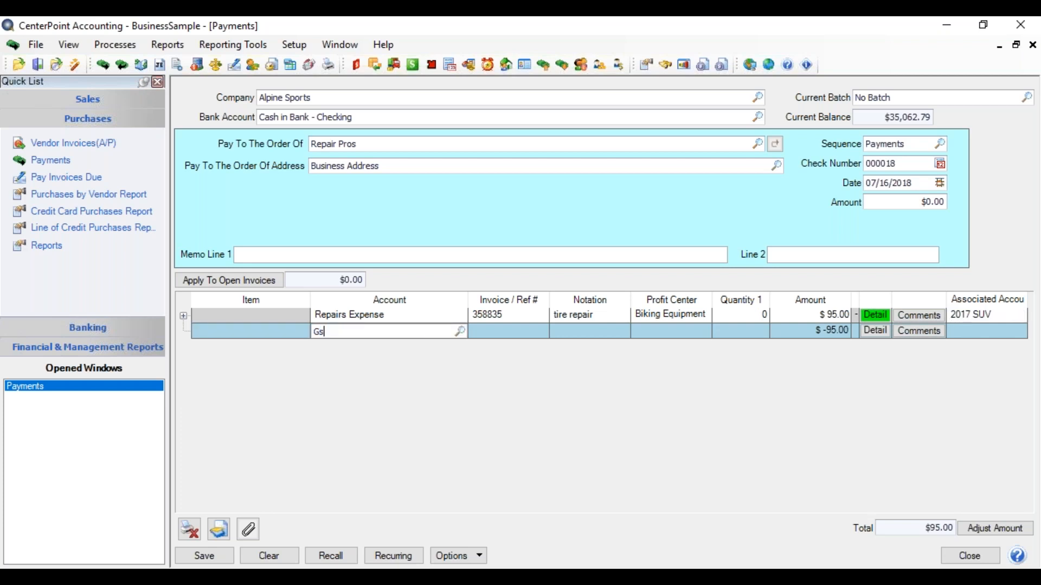
text(as & Oil)
key(Tab)
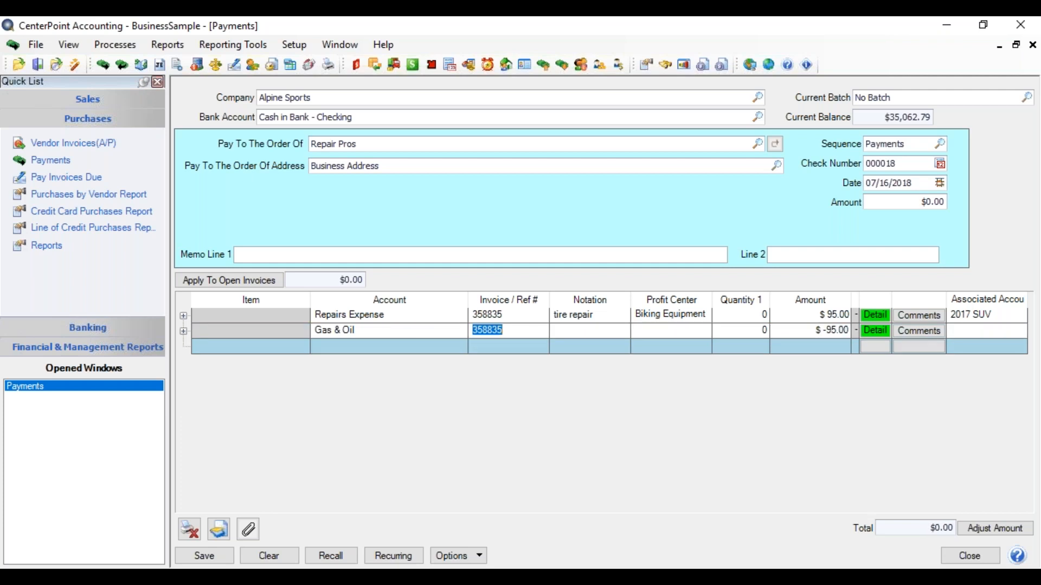
key(Tab)
key(Tab)
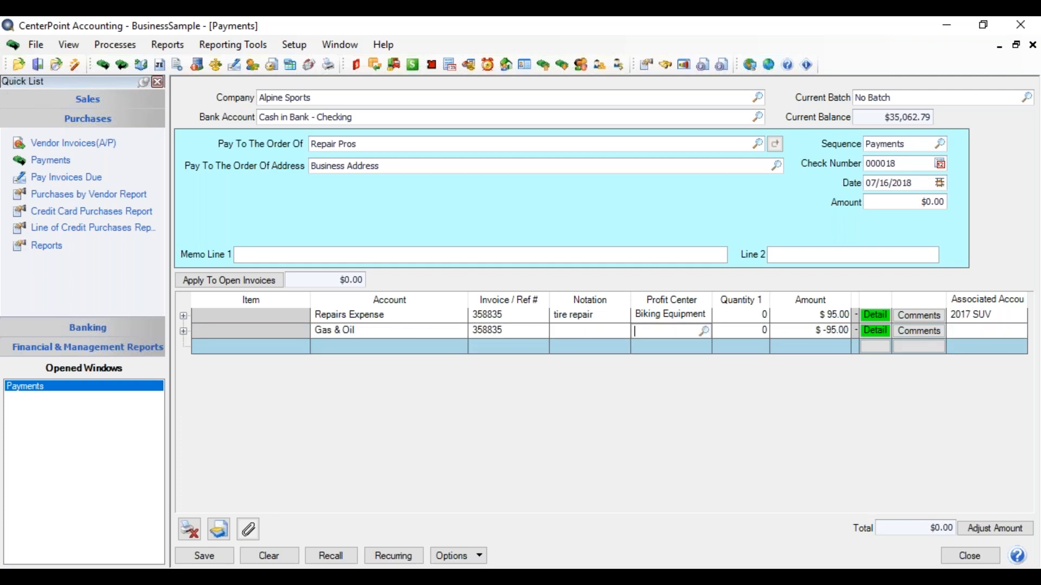
text(bik)
key(Tab)
key(Tab)
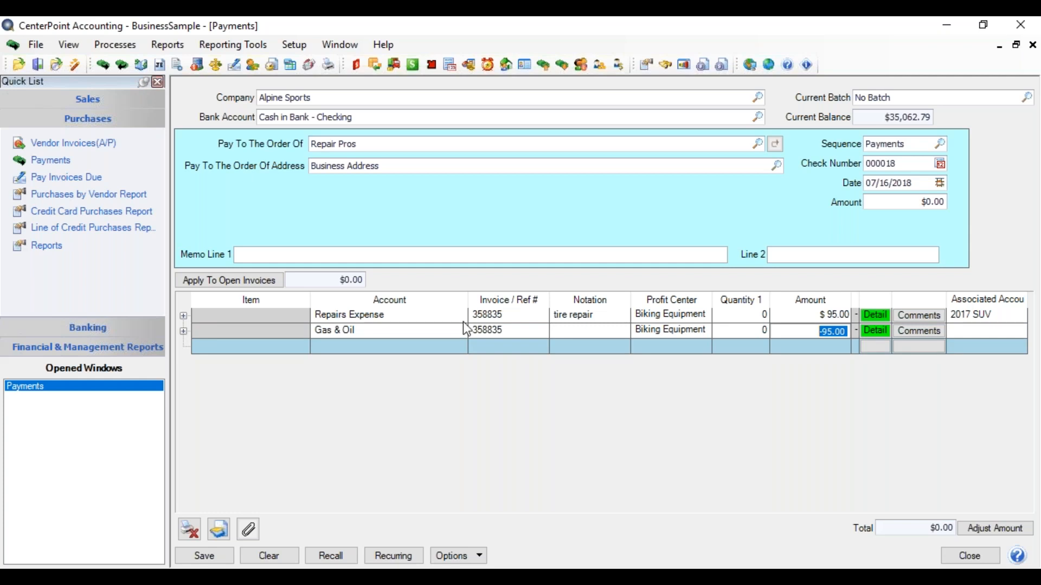
- Set the Gas & Oil line's quantity to 30, amount to $90.00 and associated account to 2018 Pickup
click(747, 329)
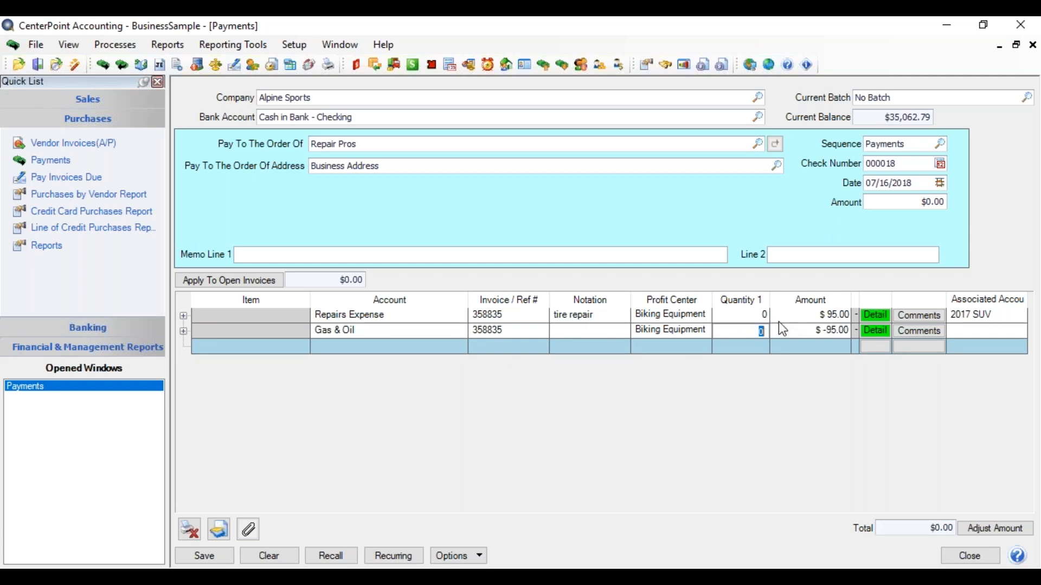
text(30)
key(Tab)
text(90)
key(Tab)
key(Tab)
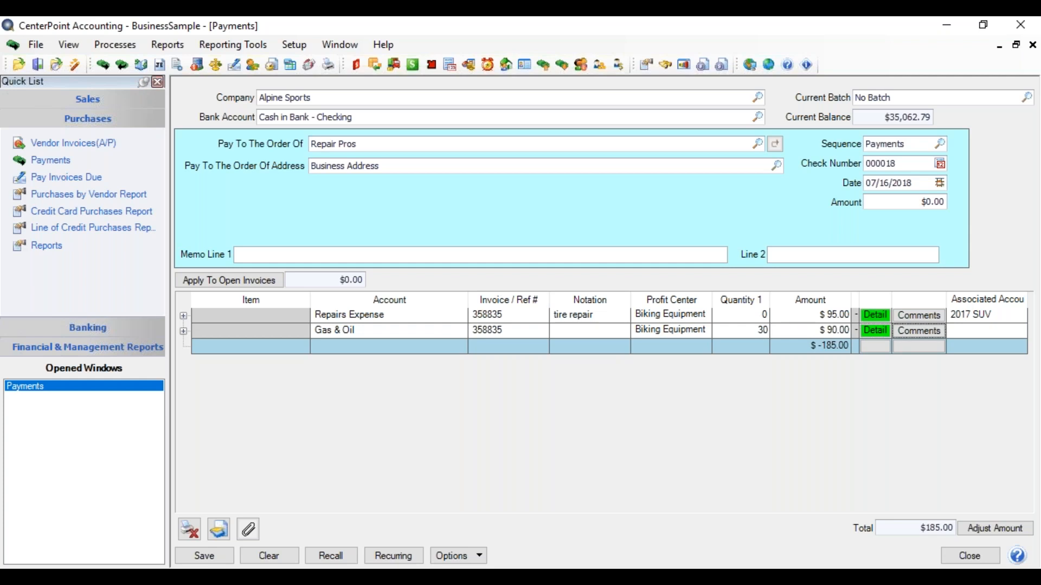
key(Tab)
text(2018)
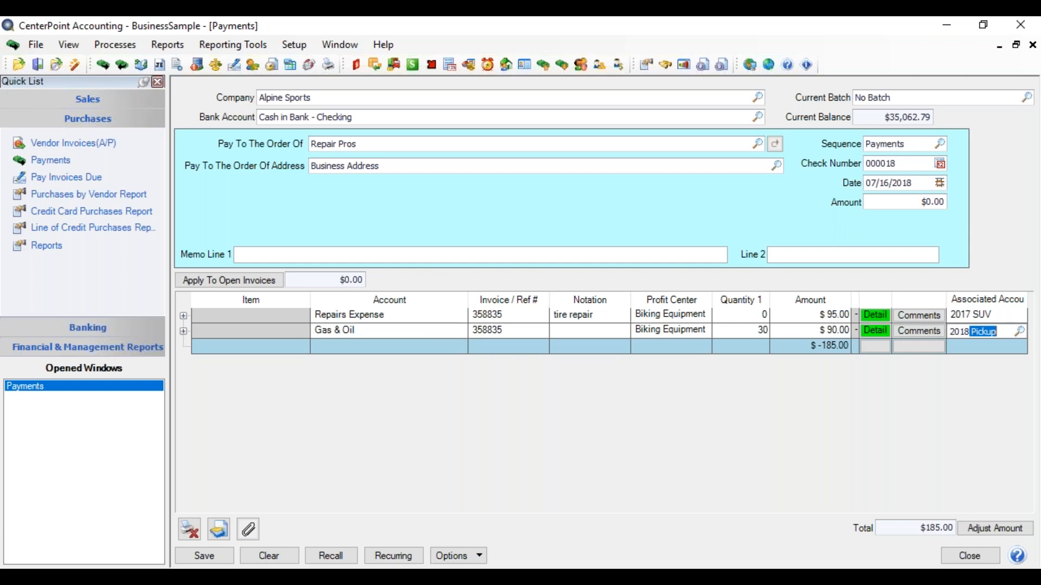
key(Tab)
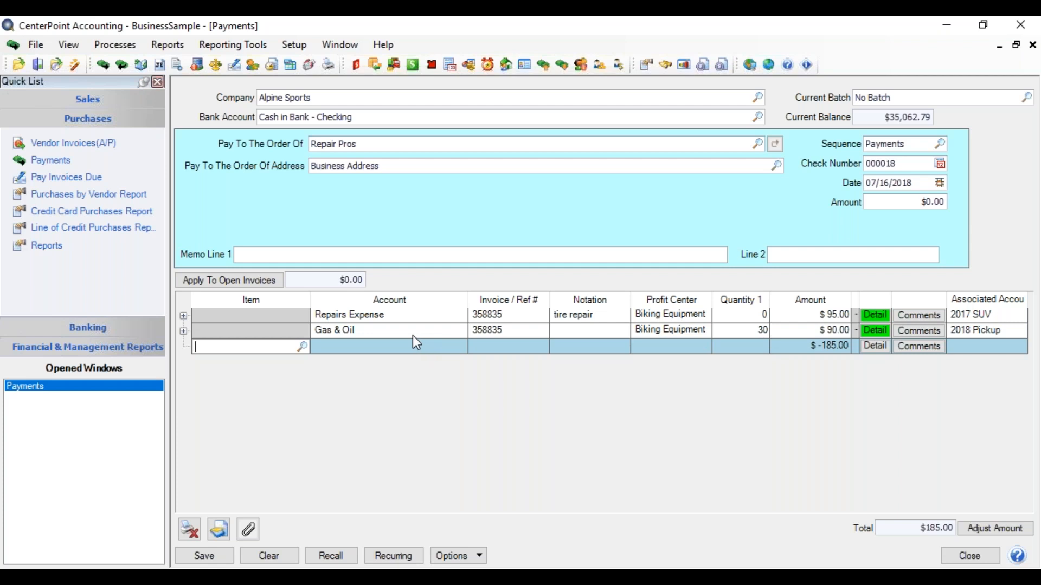
- Examine the debit and credit entries behind the Gas & Oil and Repairs Expense lines, collapsing the Gas & Oil entries again
click(183, 331)
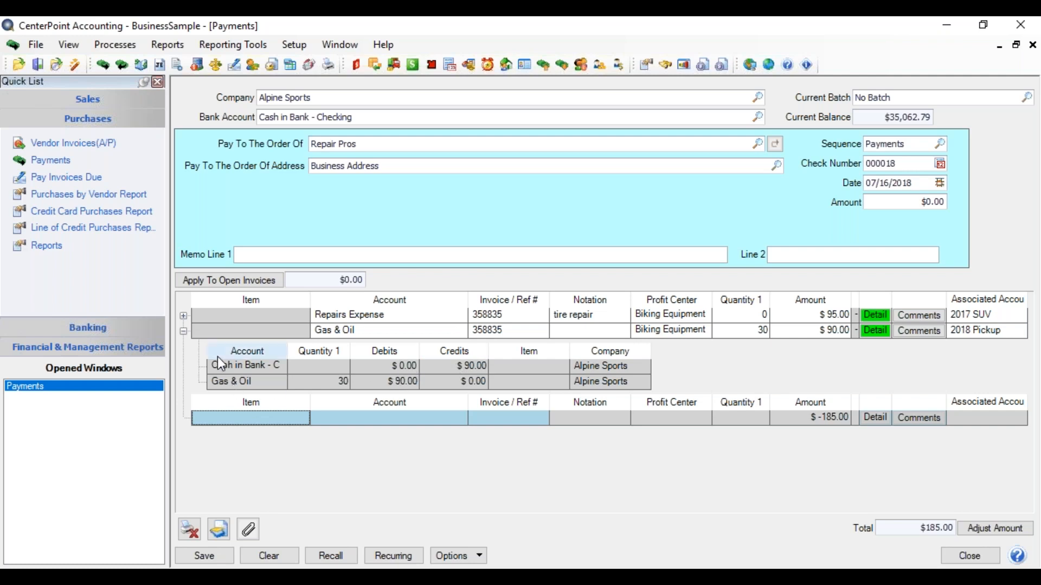
click(184, 316)
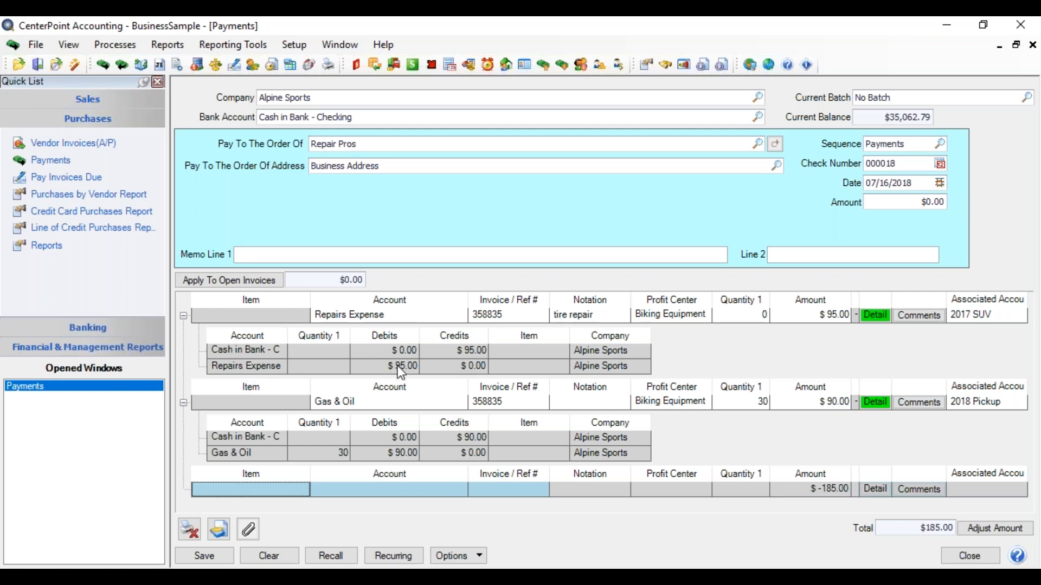
click(183, 403)
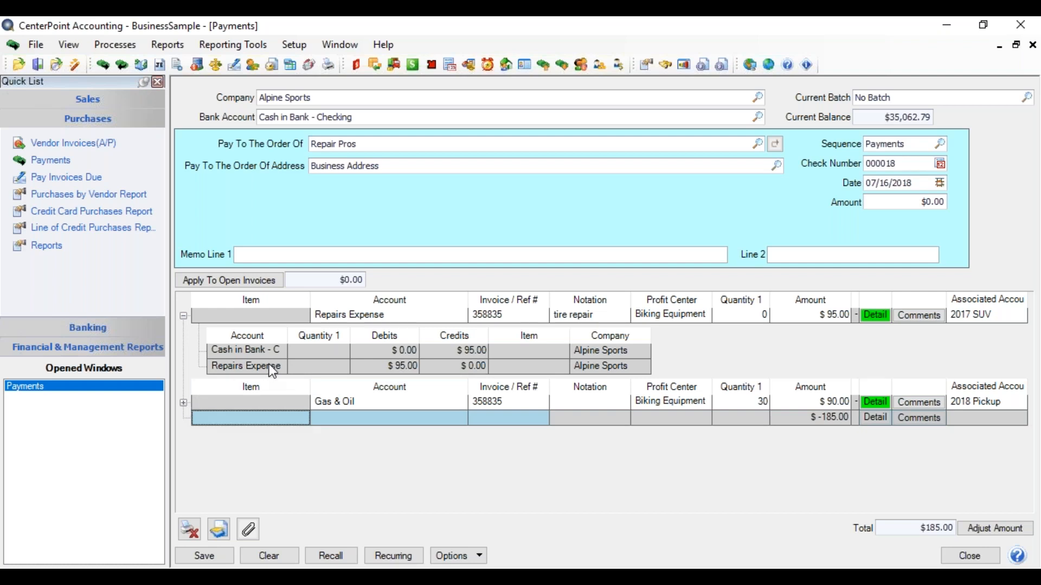
- Enable the Profit Center and Associated Account columns for the Repairs Expense debit and credit entries, grouping the selected columns first in the list
click(504, 364)
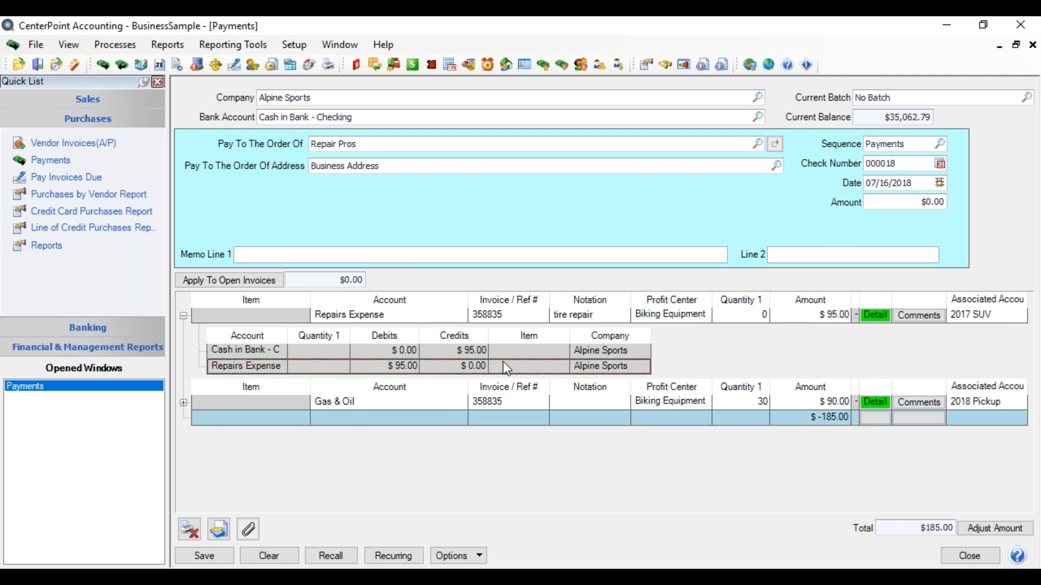
right_click(504, 364)
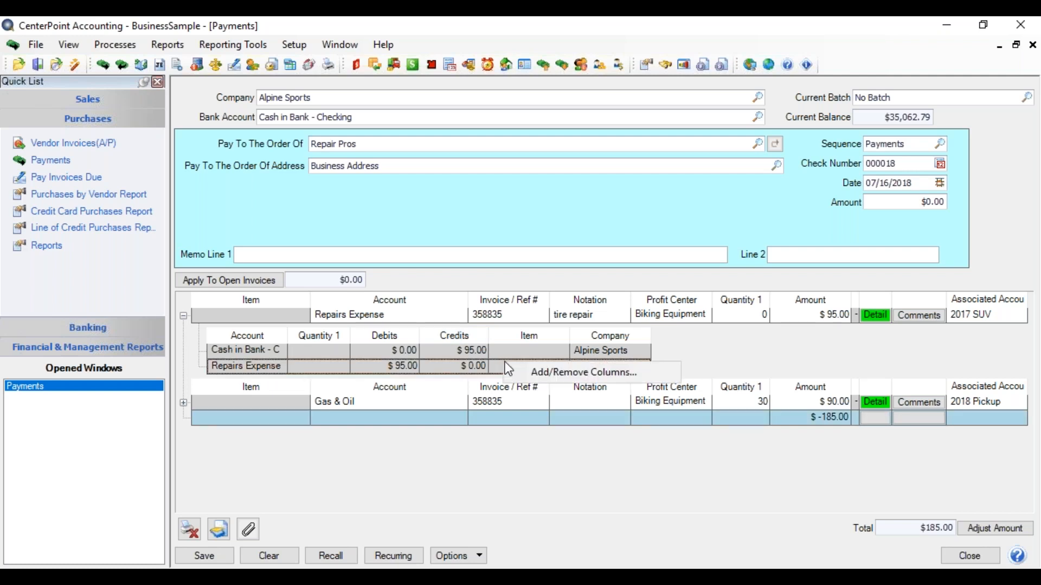
click(537, 373)
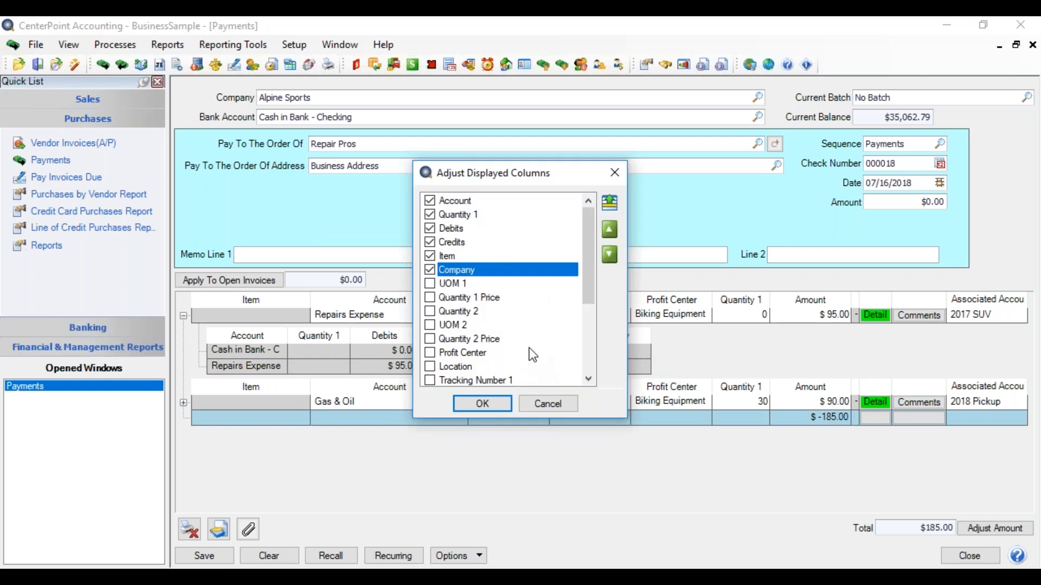
click(430, 353)
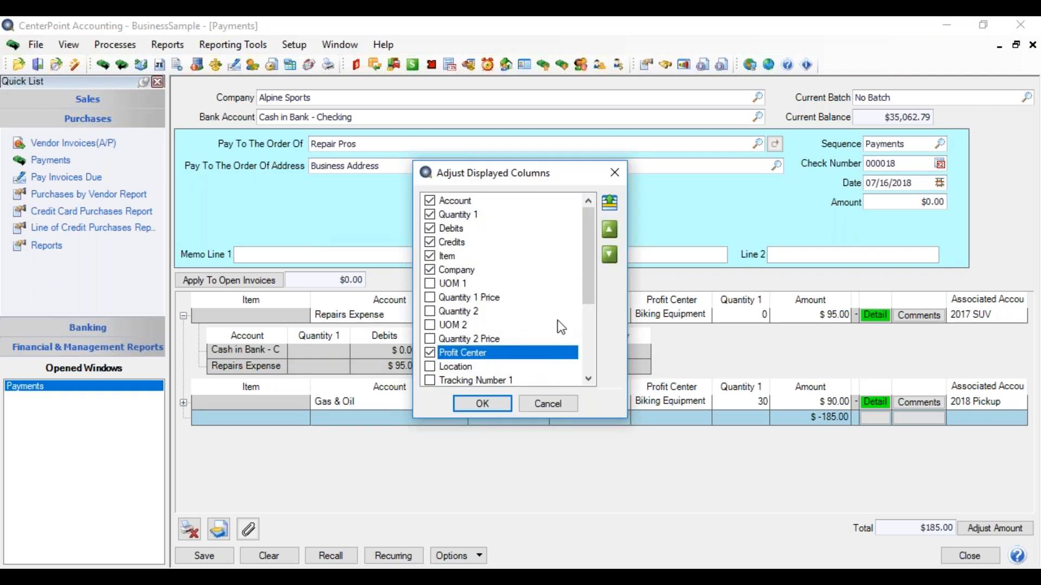
drag(586, 286, 569, 322)
click(430, 353)
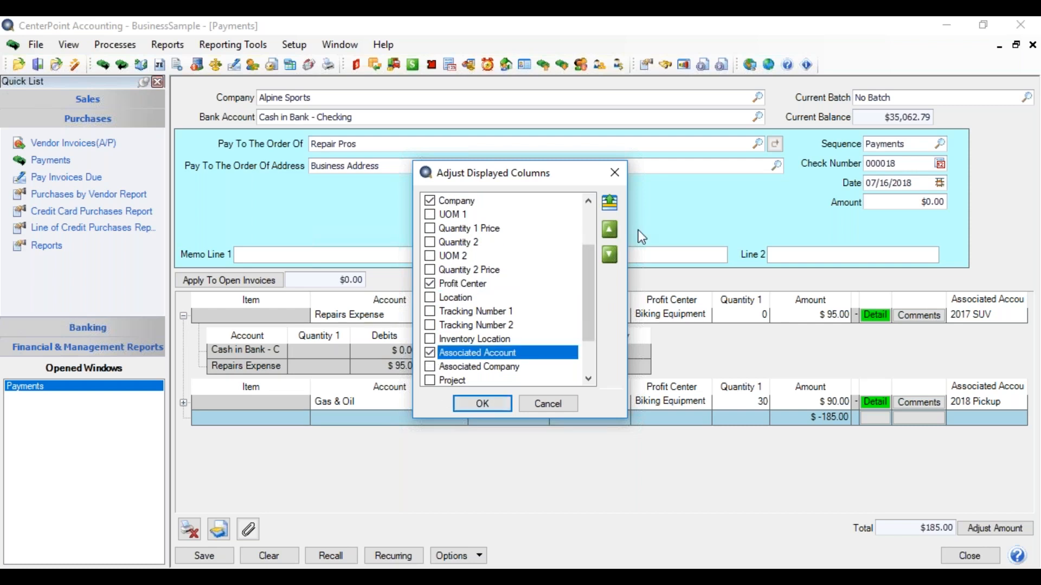
click(611, 204)
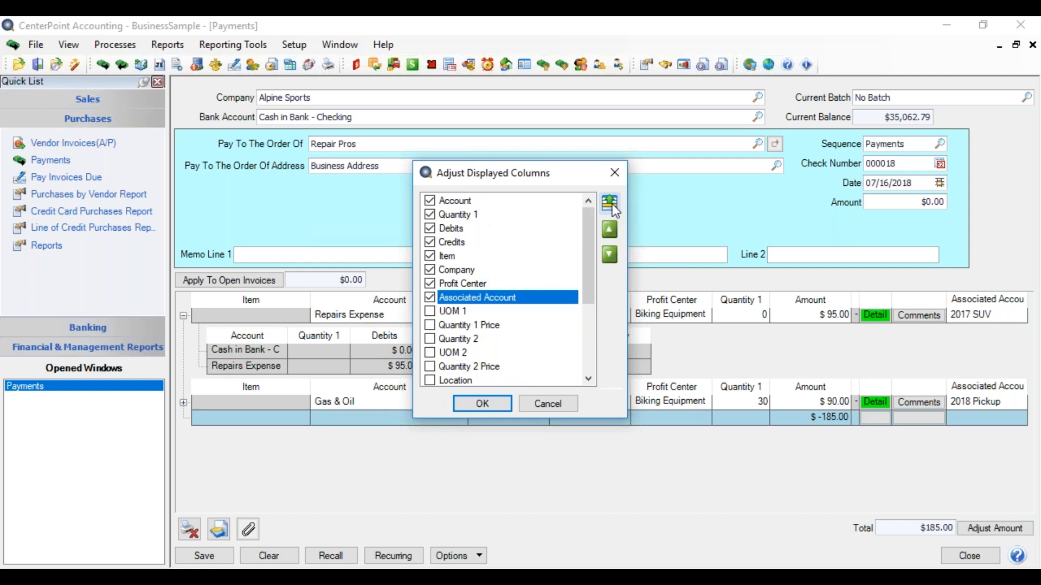
- Move the Profit Center column directly after Credits, apply the entry column layout and collapse the Repairs Expense entries
click(479, 284)
click(610, 232)
click(610, 232)
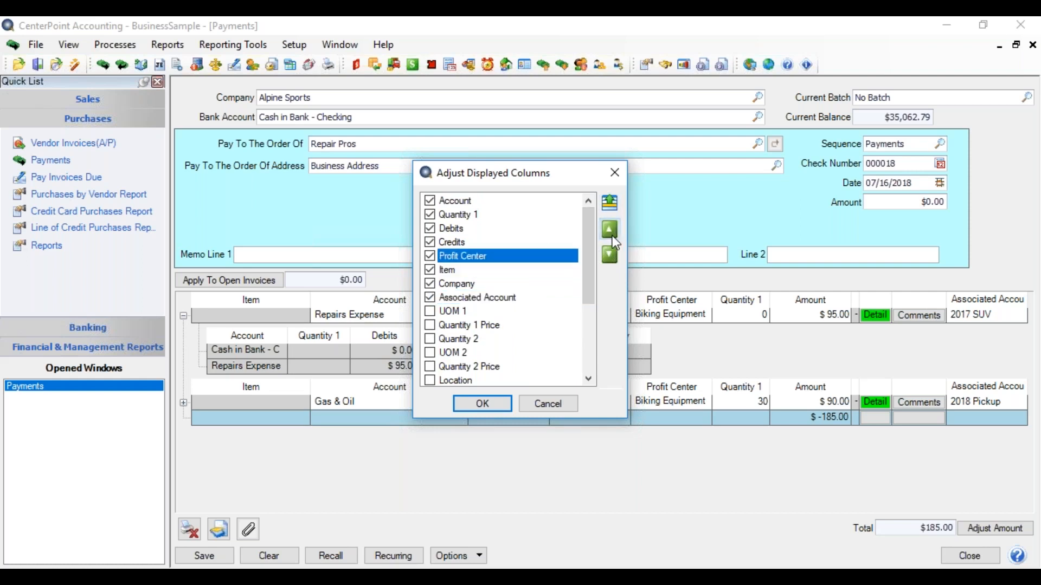
click(482, 403)
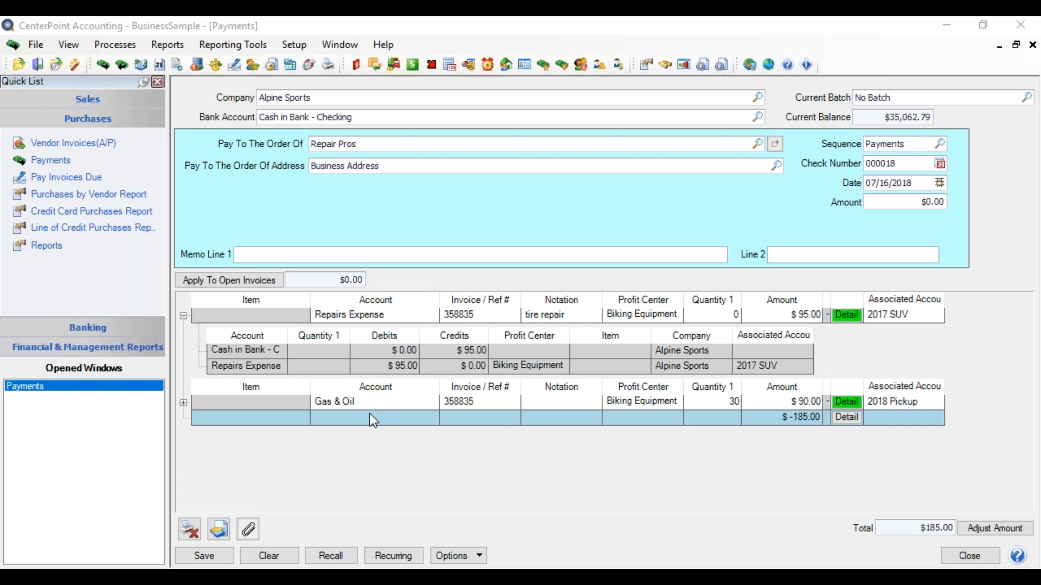
click(184, 316)
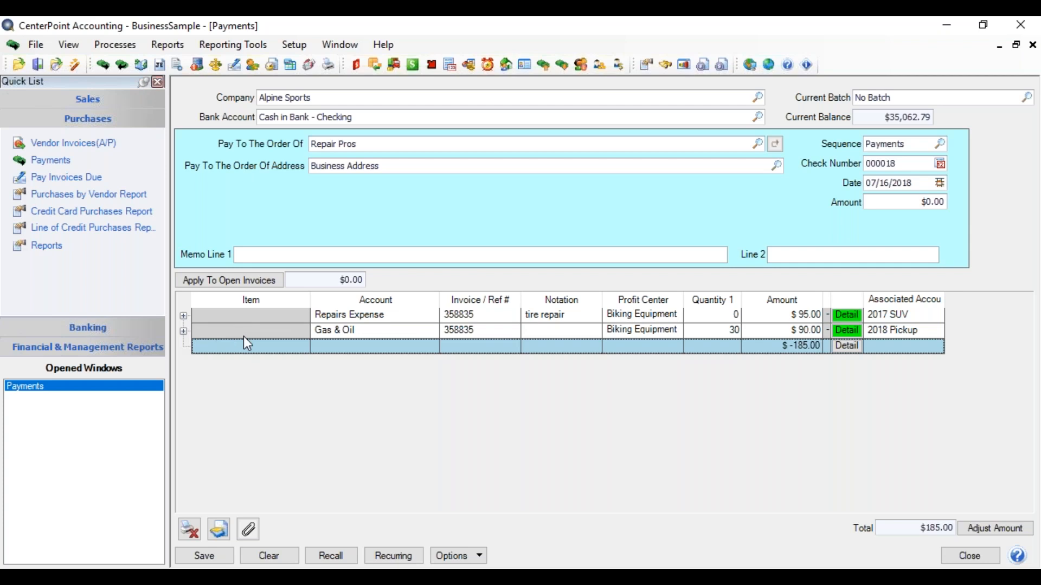
- Add the Line Sequence column to the payment's detail lines
click(441, 346)
right_click(441, 346)
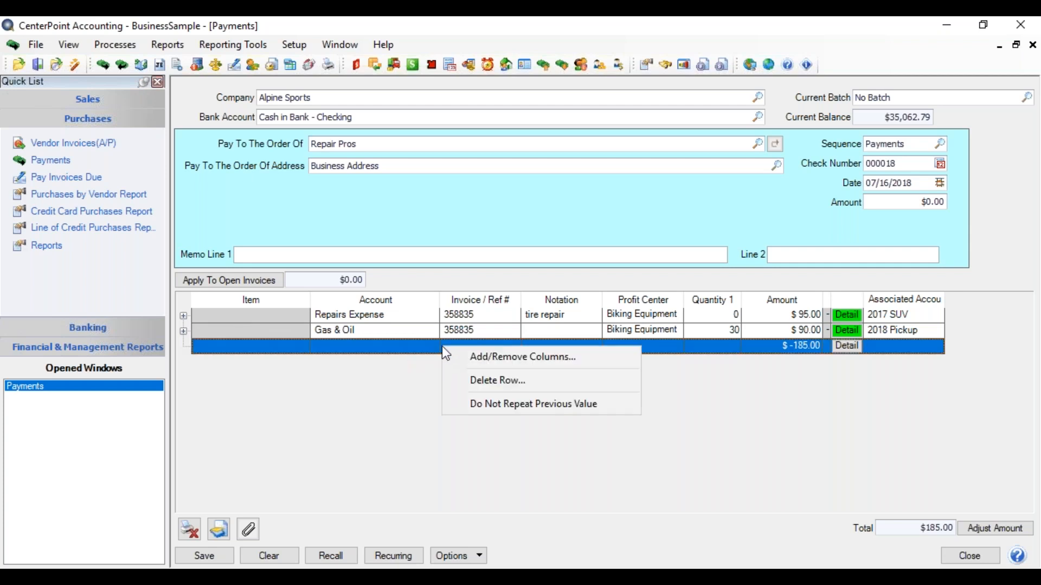
click(468, 356)
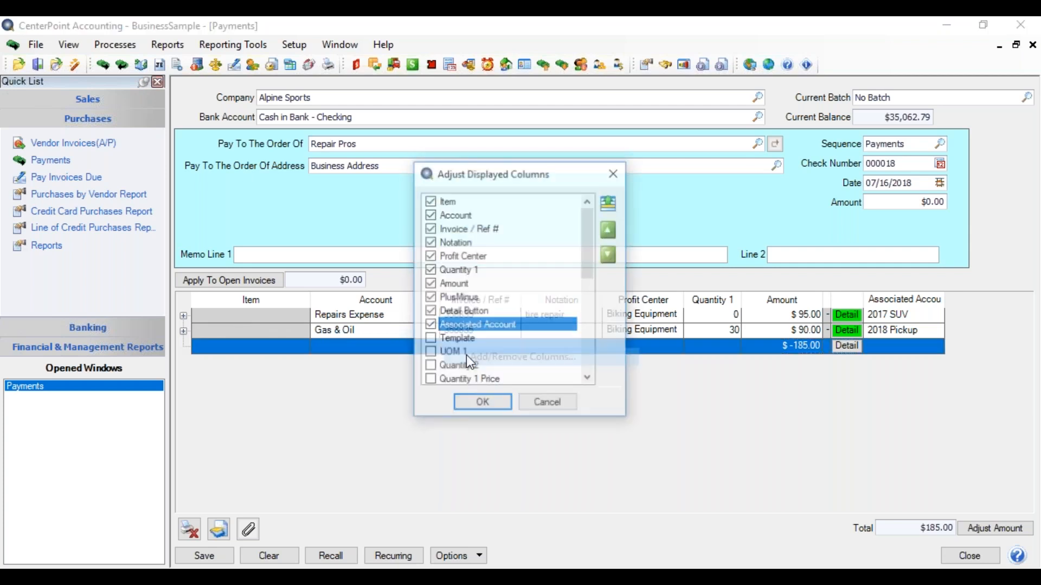
drag(595, 248, 602, 327)
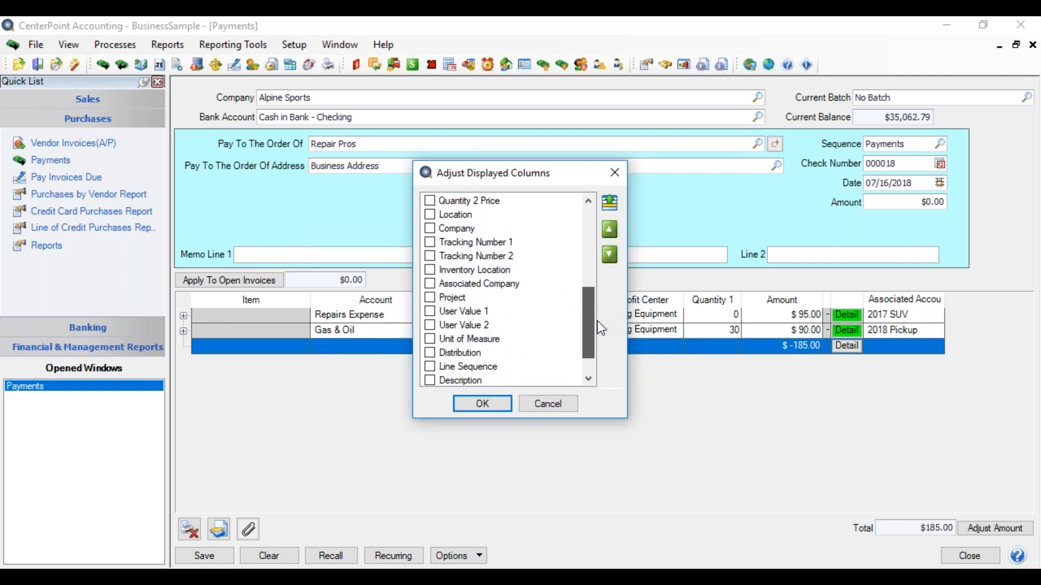
click(430, 367)
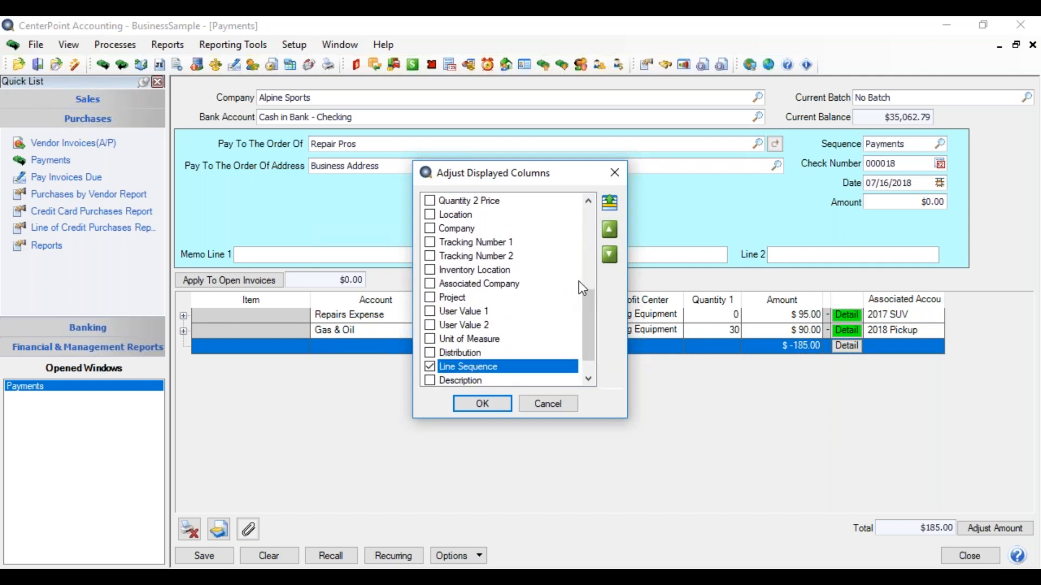
click(489, 405)
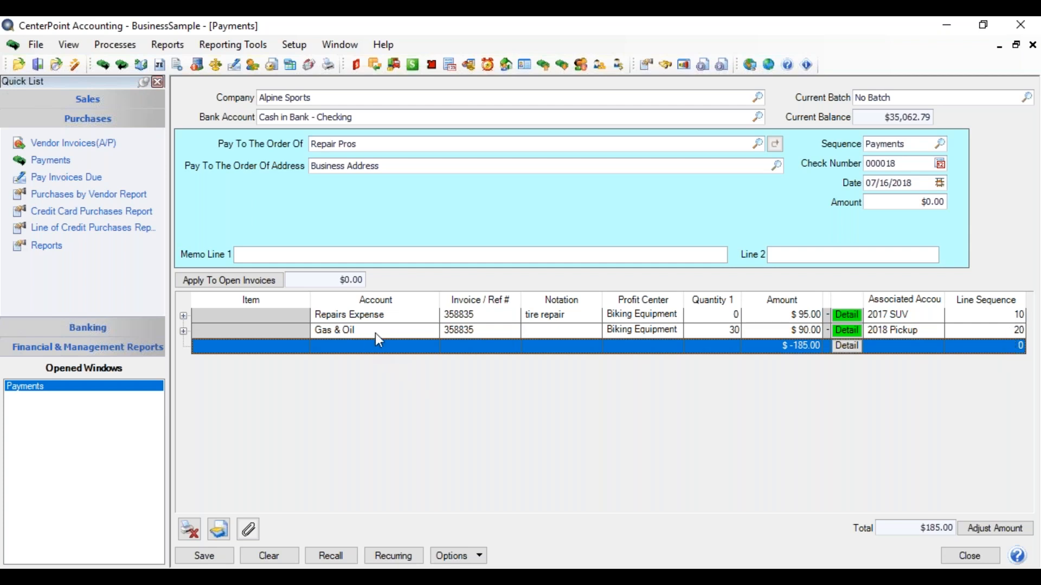
- Set the Gas & Oil line's sequence to 8 and refresh the payment to reorder its detail lines
click(1003, 330)
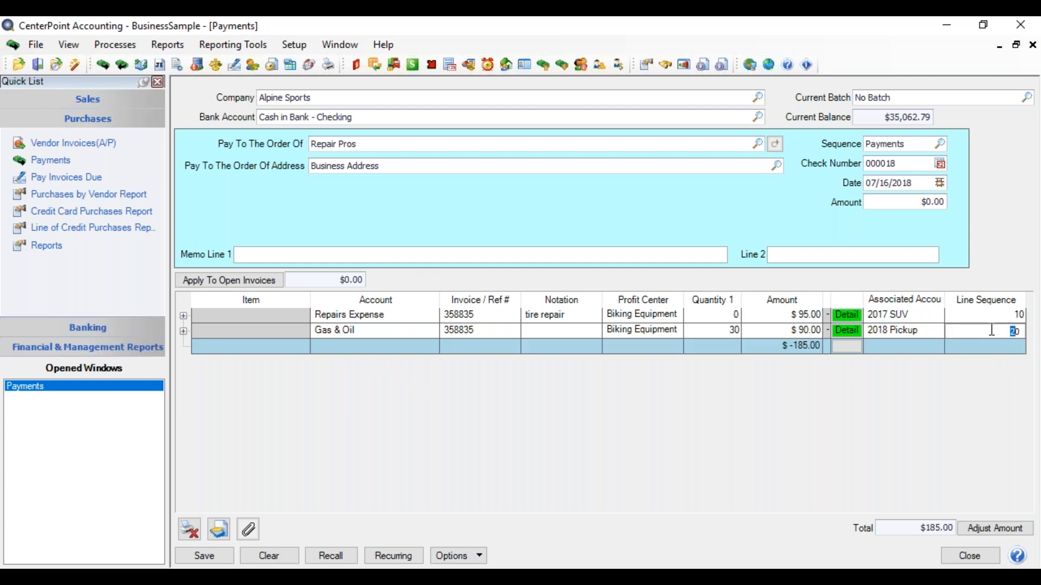
double_click(1003, 327)
text(8)
key(Return)
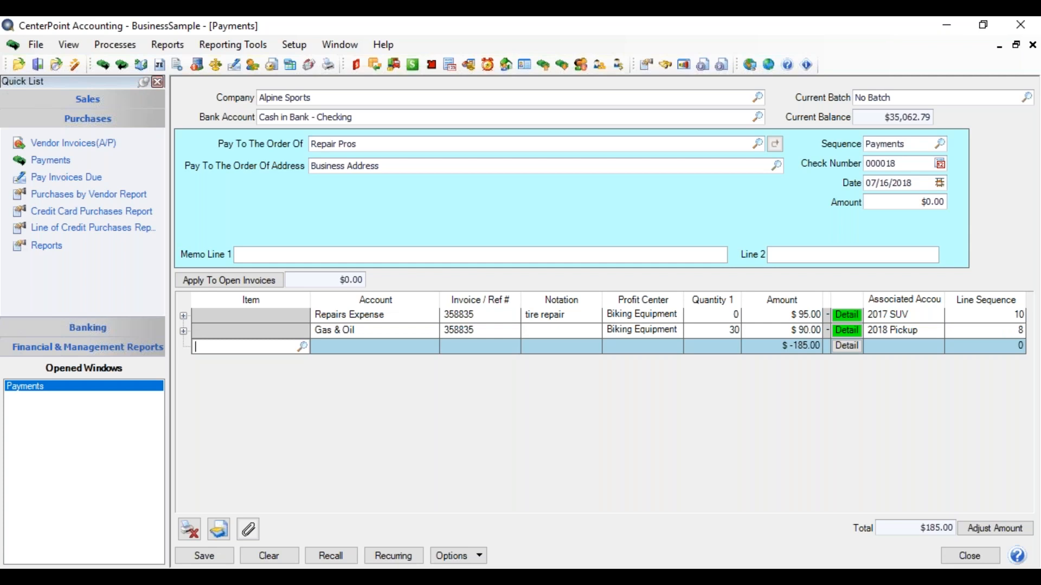
click(471, 558)
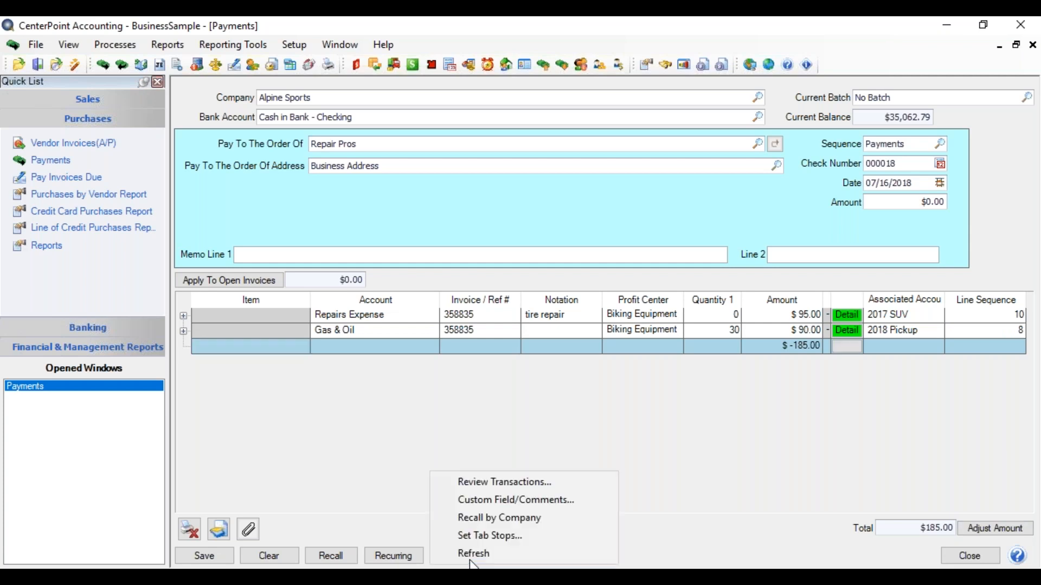
click(472, 554)
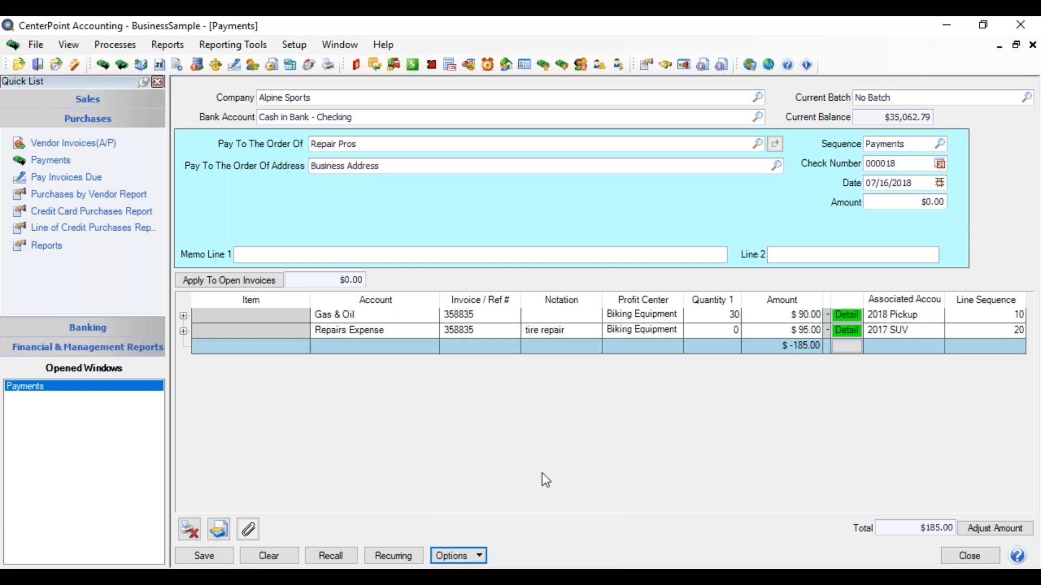